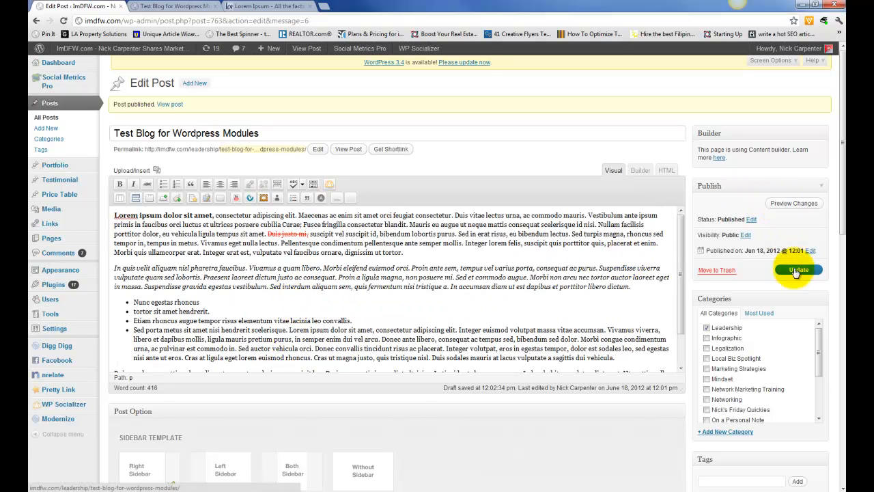
# - Look over the published test post's page, then return to the post editor
pyautogui.click(170, 5)
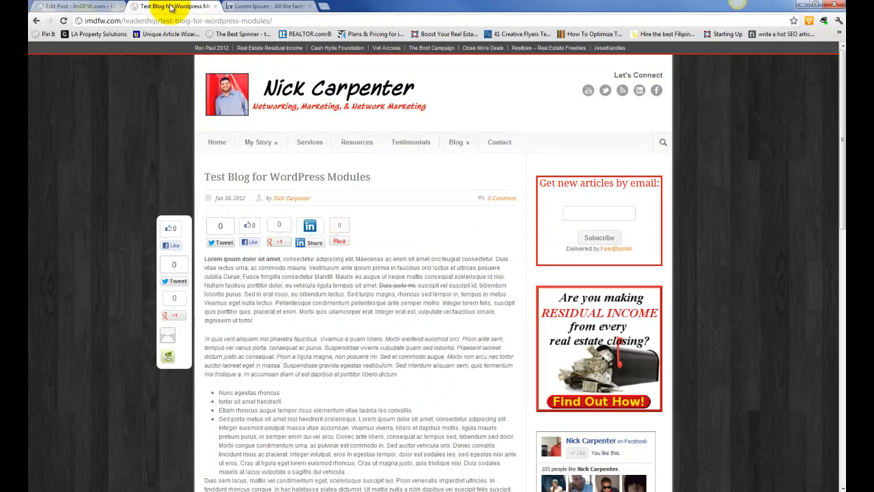
pyautogui.scroll(-3, 95, 214)
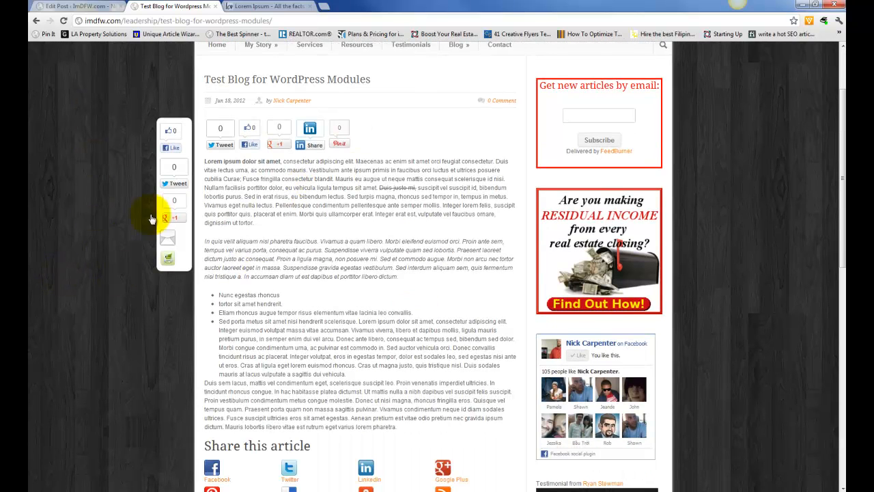
pyautogui.scroll(3, 312, 312)
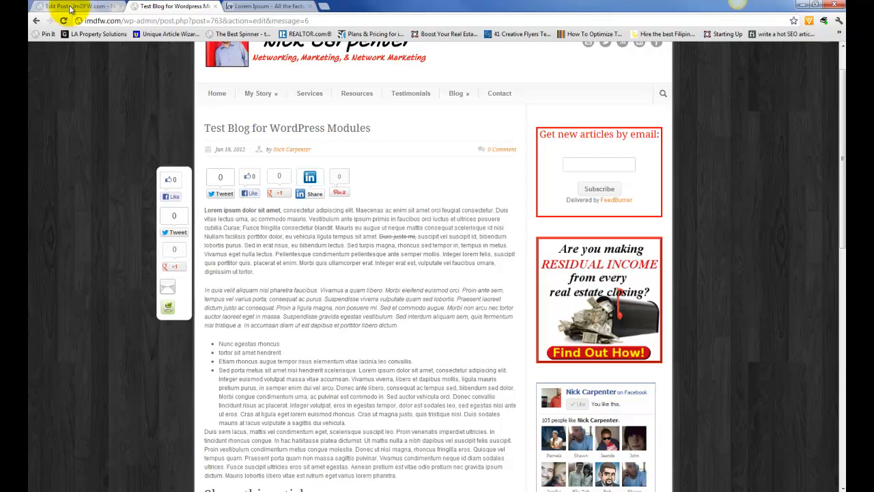
pyautogui.click(72, 6)
# - Upload the "Teaching Video Marketing" photo from the Pictures library, with the insertion point at the start of the post's first paragraph
pyautogui.click(116, 216)
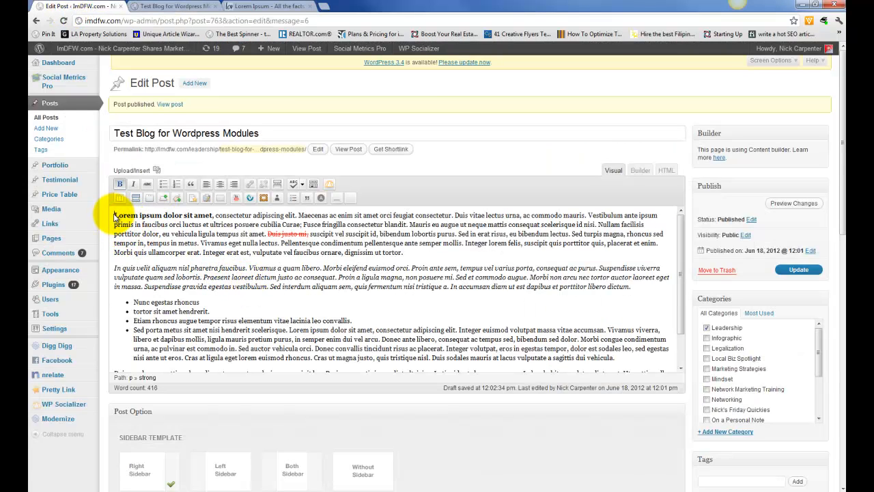
pyautogui.click(156, 170)
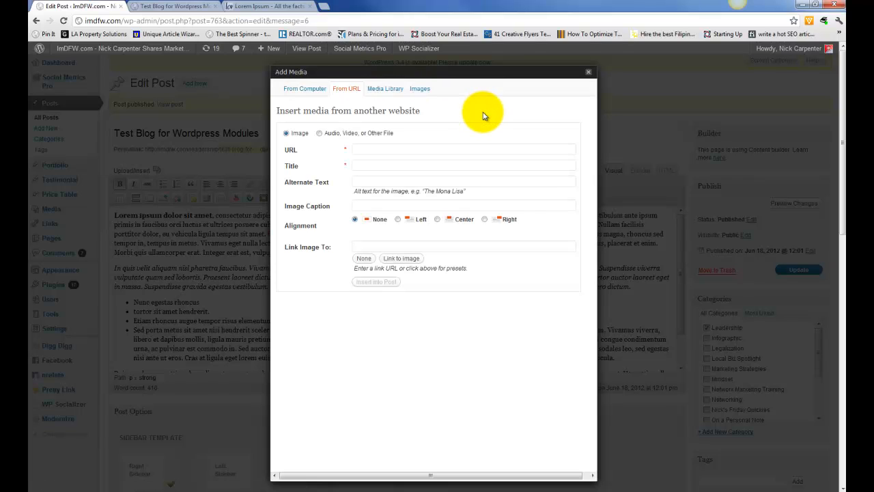
pyautogui.click(301, 89)
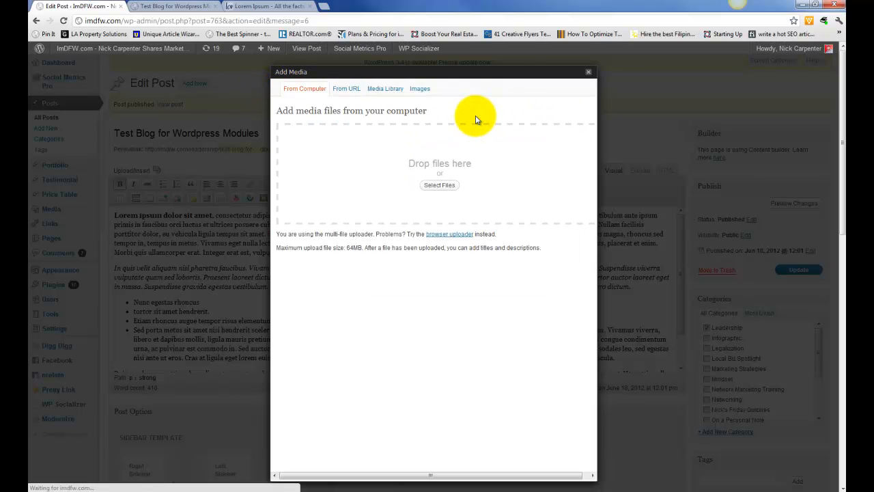
pyautogui.click(439, 187)
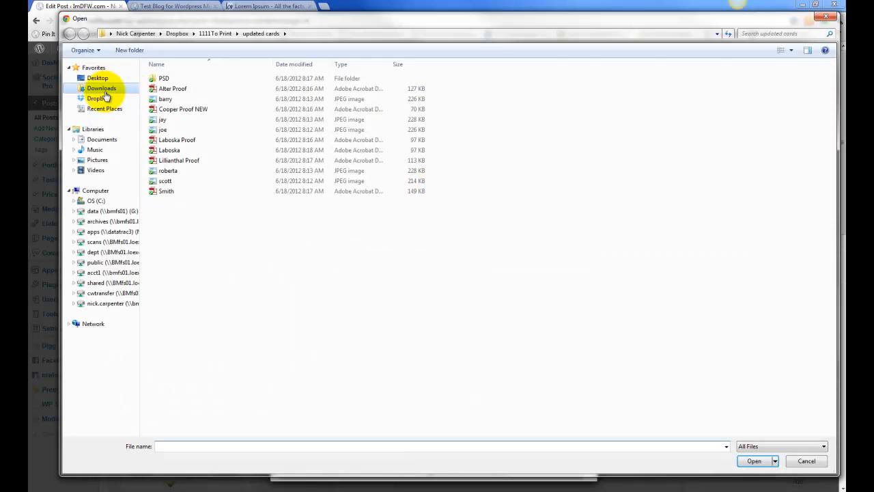
pyautogui.click(104, 90)
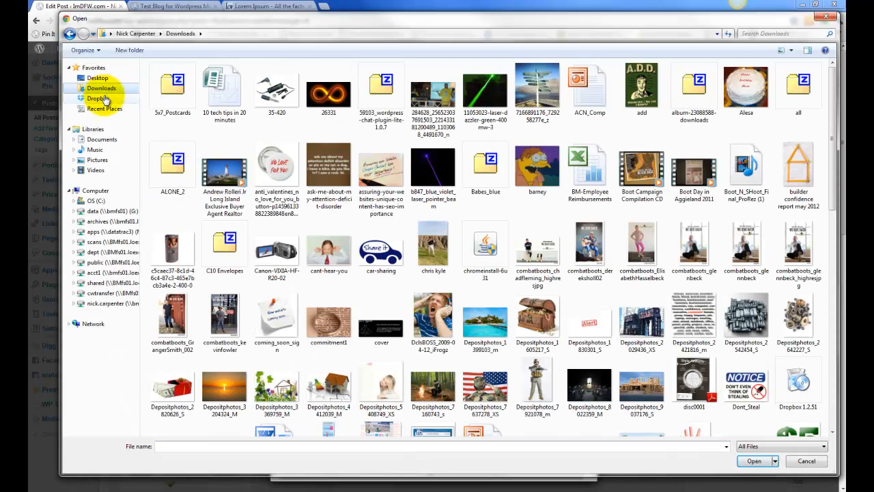
pyautogui.click(97, 161)
pyautogui.click(601, 198)
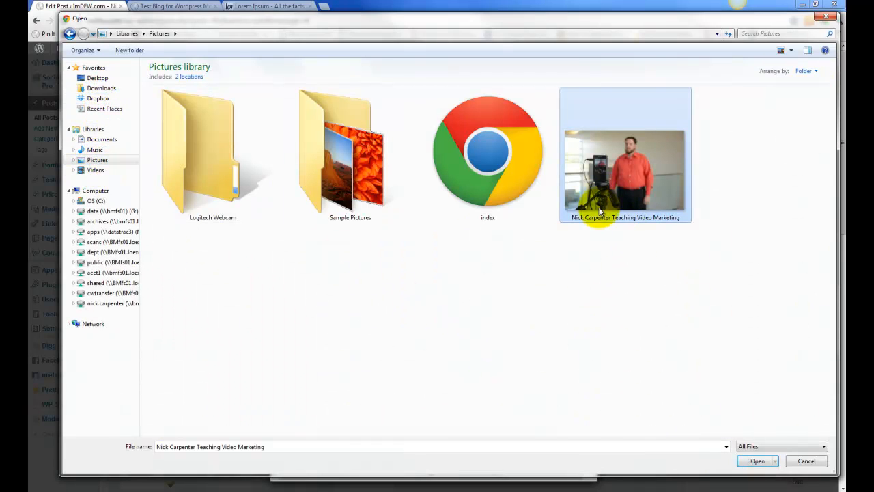
pyautogui.click(754, 461)
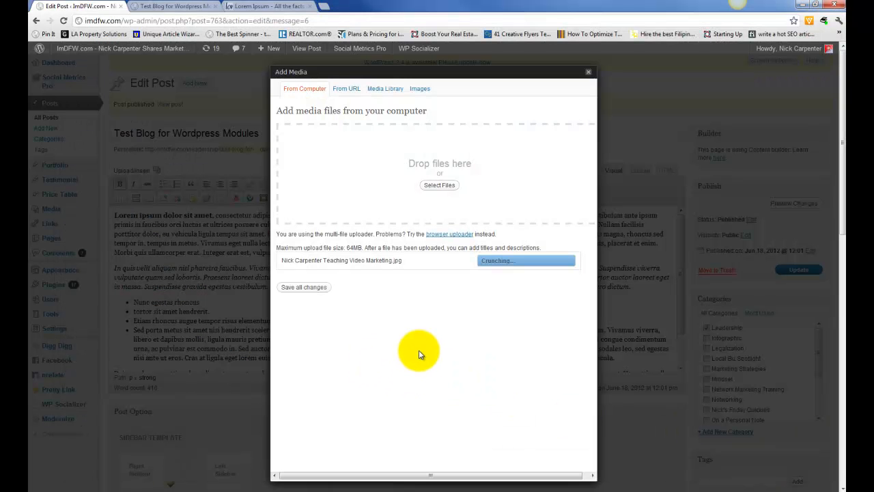
# - Copy the uploaded photo's title into its alternate text and description
pyautogui.scroll(-3, 347, 397)
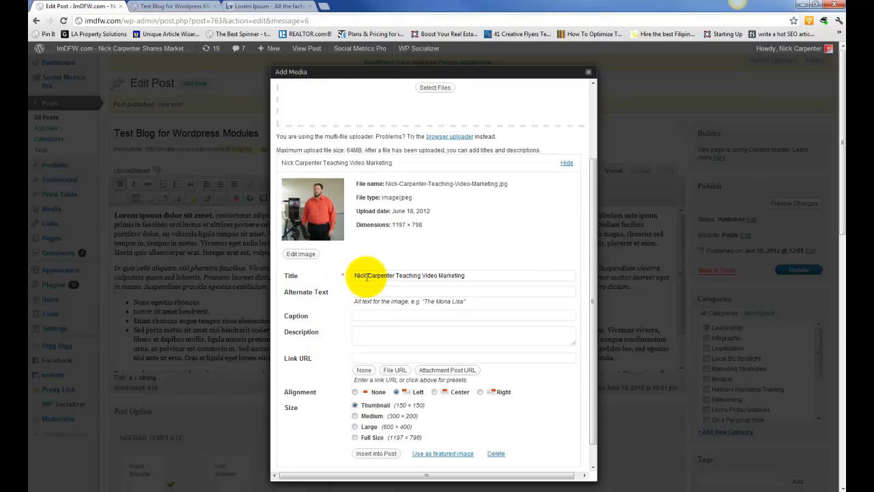
pyautogui.rightClick(366, 279)
pyautogui.click(382, 317)
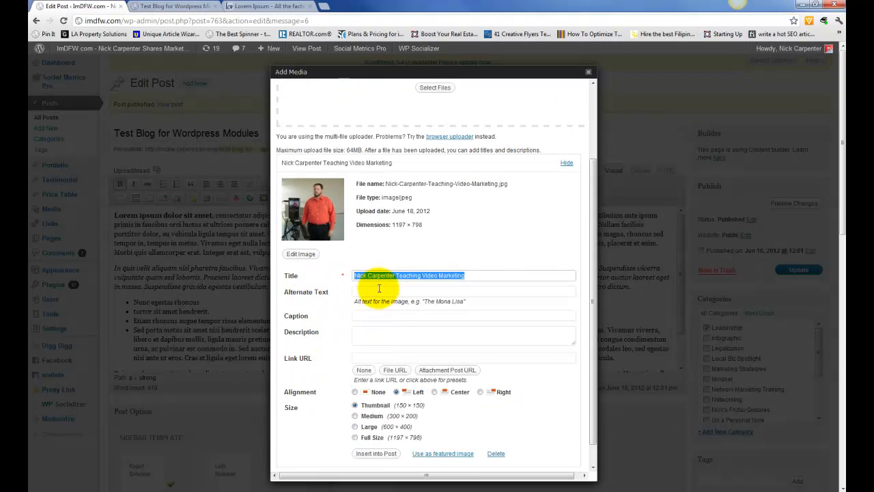
pyautogui.click(366, 291)
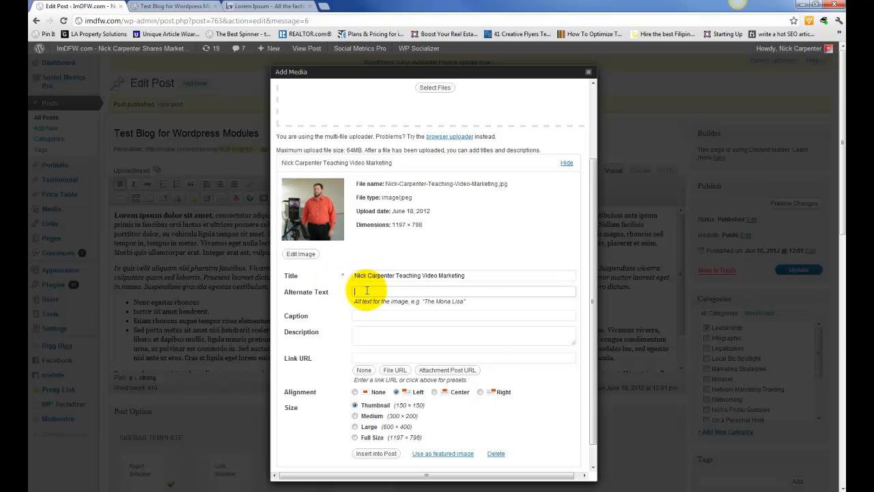
pyautogui.rightClick(367, 292)
pyautogui.click(372, 342)
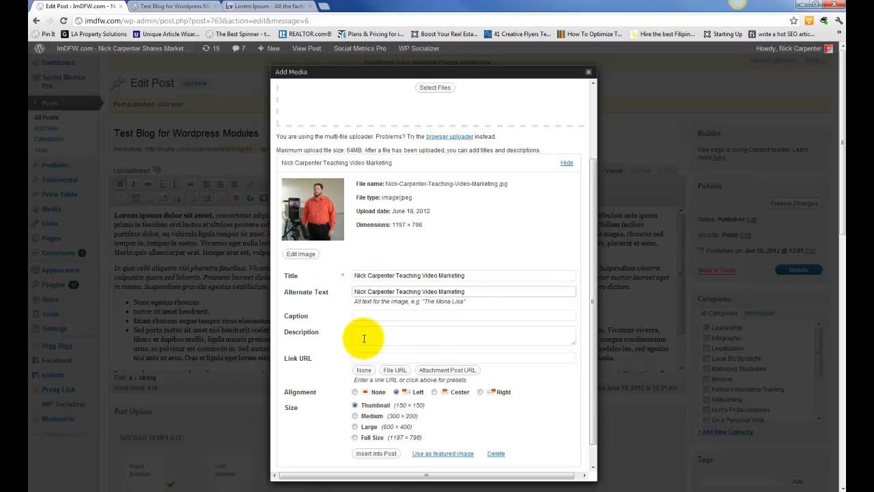
pyautogui.click(360, 337)
pyautogui.rightClick(360, 337)
pyautogui.click(393, 390)
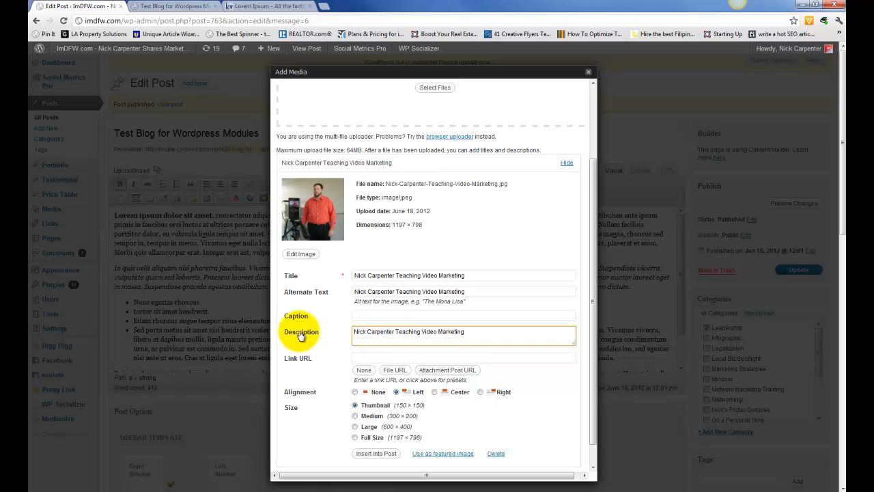
# - Try to insert the uploaded photo into the post at Medium size (300 × 200)
pyautogui.scroll(-3, 302, 356)
pyautogui.click(370, 334)
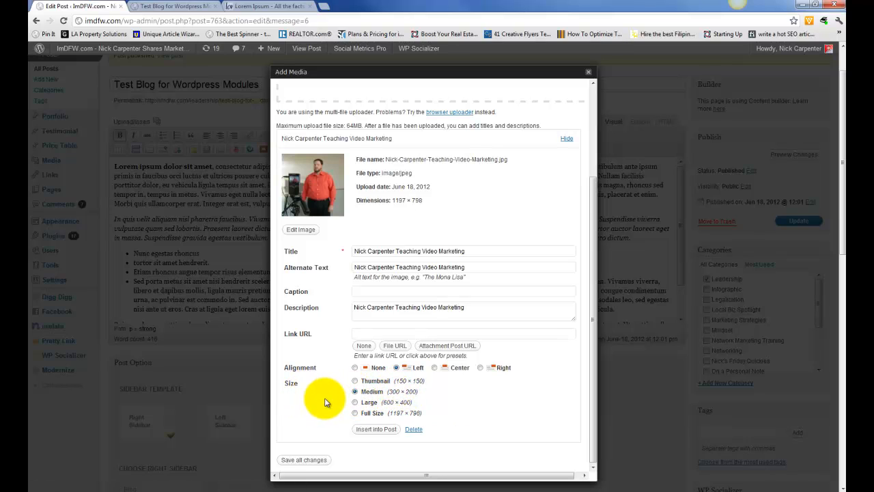
pyautogui.click(369, 391)
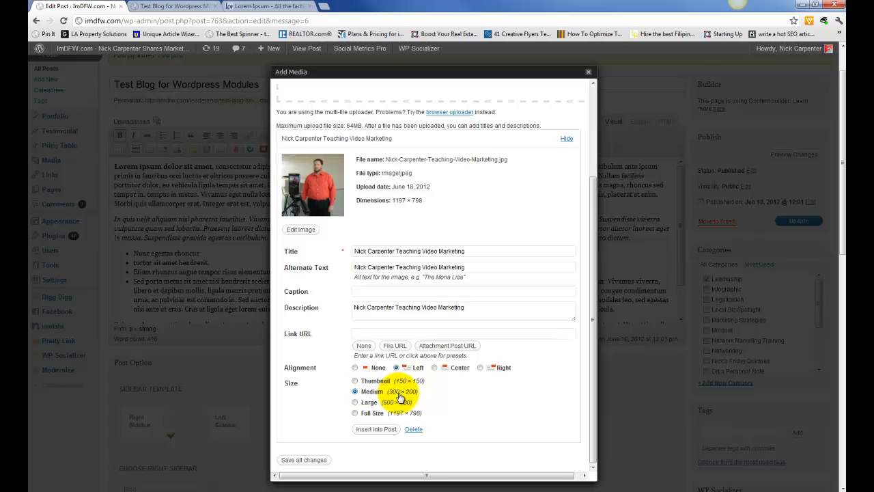
pyautogui.click(378, 429)
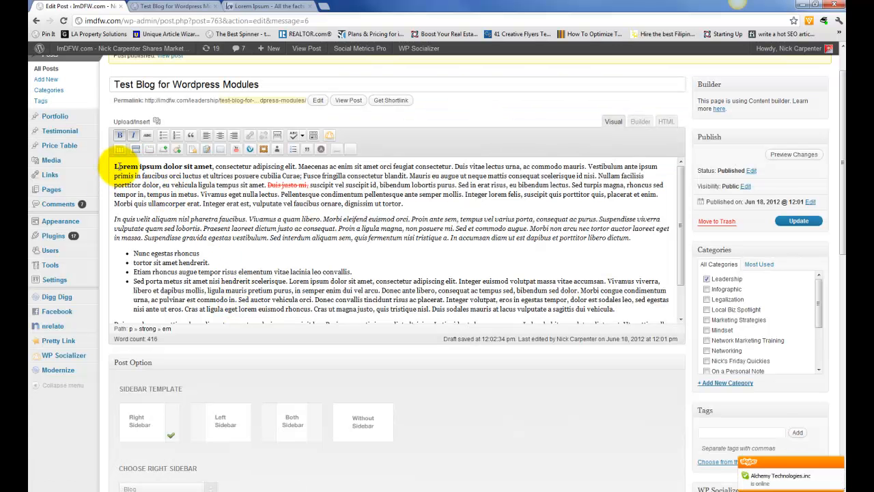
pyautogui.scroll(-1, 287, 226)
pyautogui.scroll(2, 289, 225)
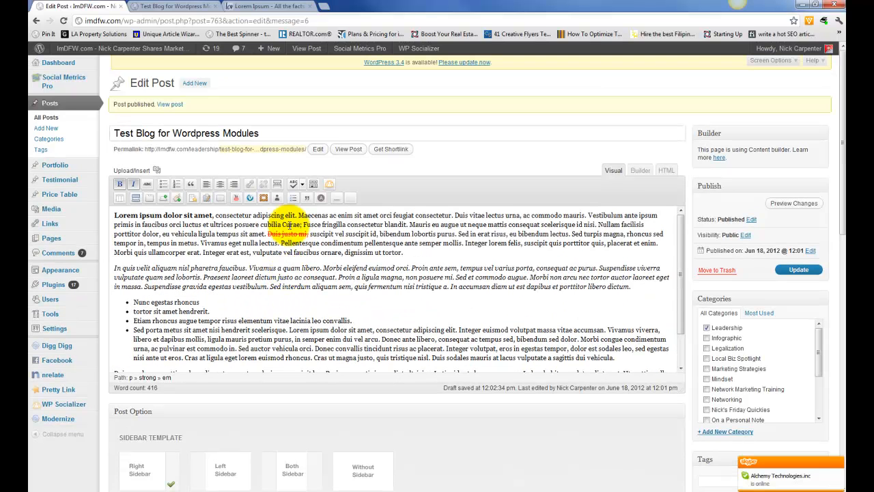
# - Switch the post to HTML editing and upload the "Teaching Video Marketing" photo from the Pictures library again
pyautogui.click(666, 171)
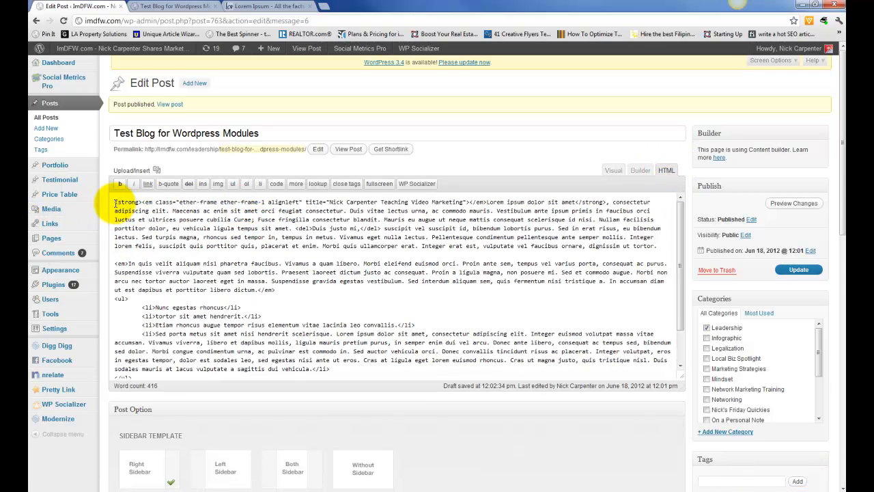
pyautogui.click(156, 170)
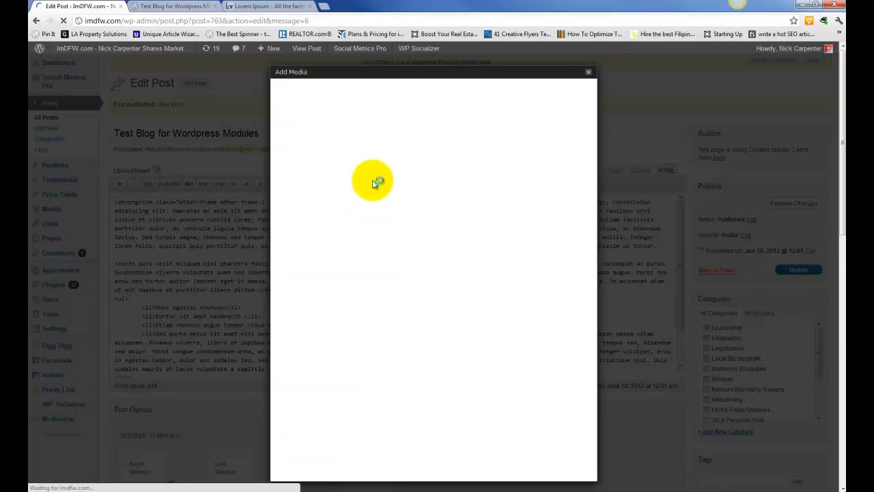
pyautogui.click(440, 186)
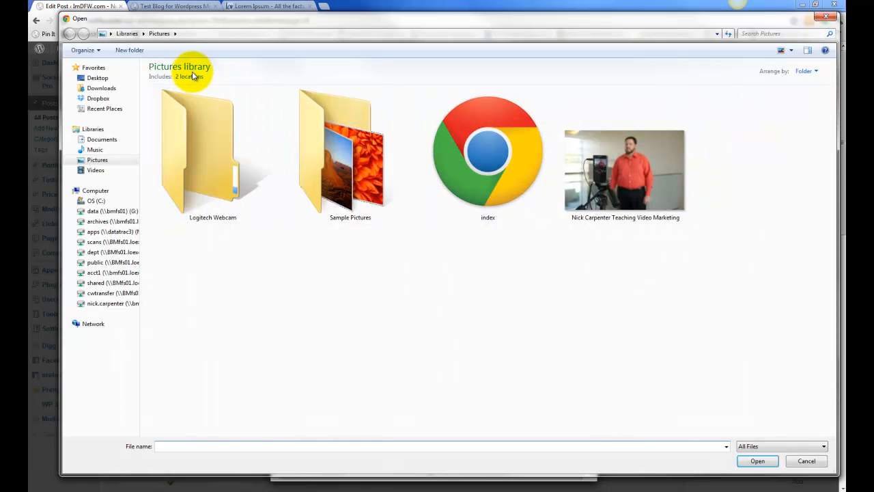
pyautogui.doubleClick(650, 199)
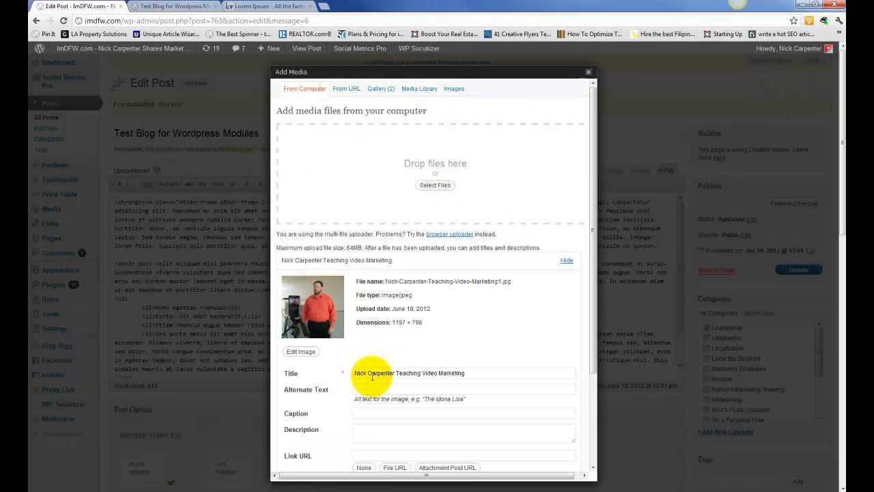
# - Fill the second upload's alternate text and description with a copy of its title
pyautogui.rightClick(373, 375)
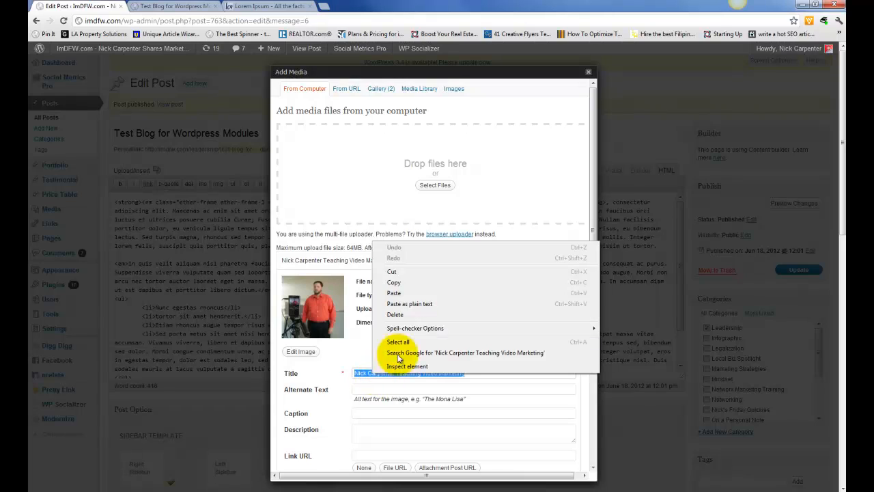
pyautogui.click(398, 280)
pyautogui.rightClick(388, 390)
pyautogui.click(416, 330)
pyautogui.click(357, 427)
pyautogui.rightClick(373, 430)
pyautogui.click(383, 360)
# - Set the second upload as the featured image and insert it into the post with right alignment
pyautogui.scroll(-5, 321, 382)
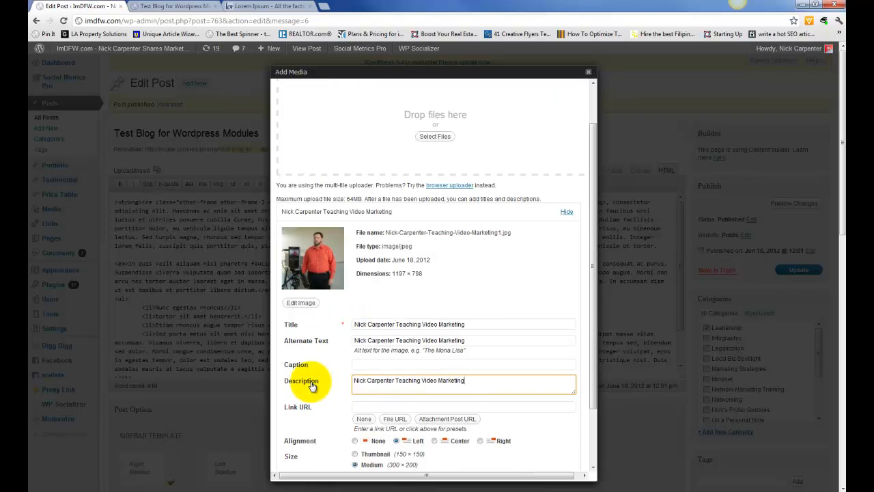
pyautogui.click(436, 428)
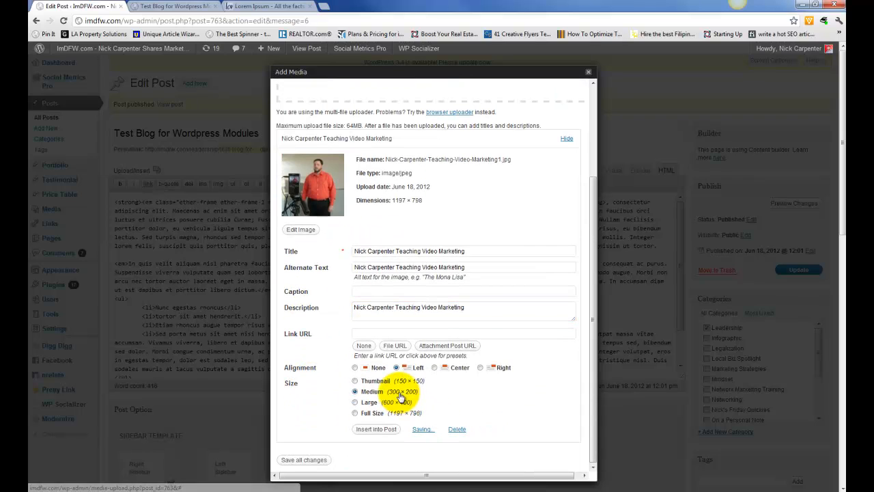
pyautogui.click(480, 369)
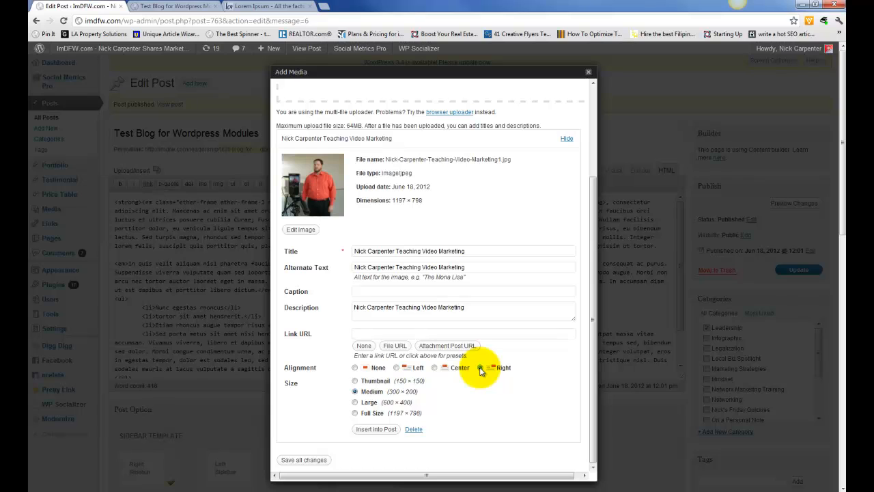
pyautogui.click(376, 429)
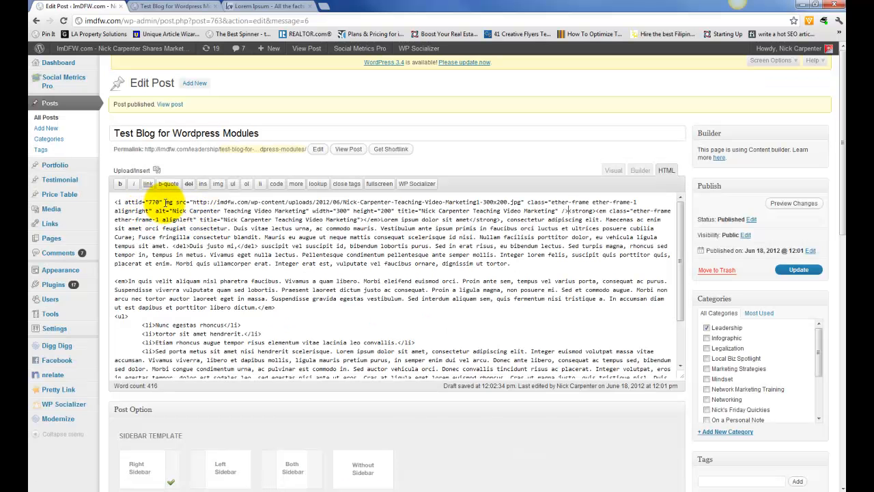
# - Remove the stray attid="770" fragment so the tag starts with <img src, and return the post to visual editing
pyautogui.moveTo(165, 202); pyautogui.dragTo(132, 203)
pyautogui.press('Delete')
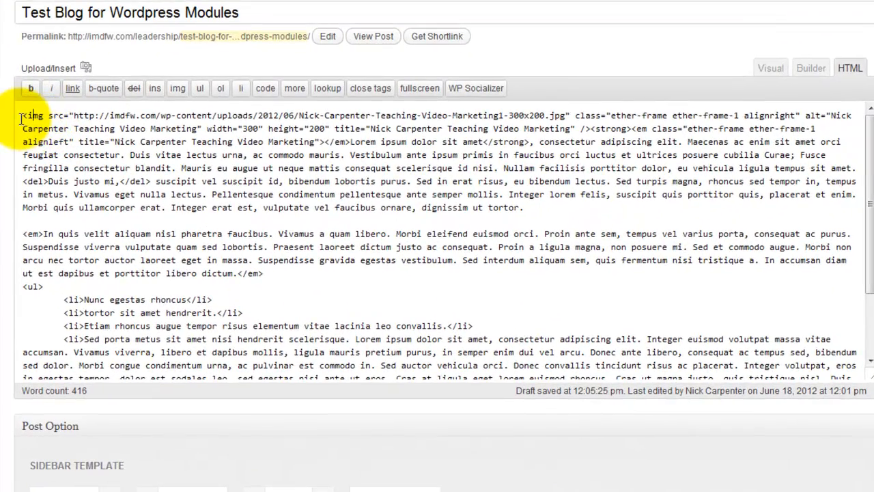
pyautogui.moveTo(22, 115); pyautogui.dragTo(582, 129)
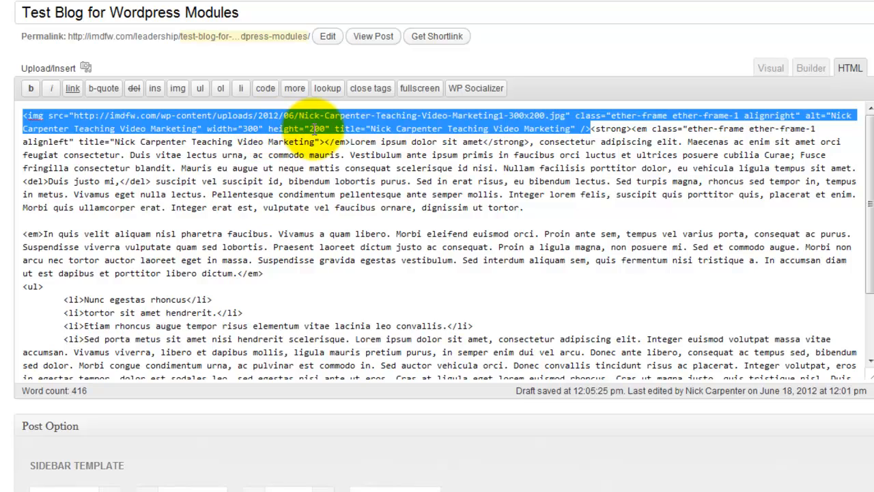
pyautogui.click(618, 136)
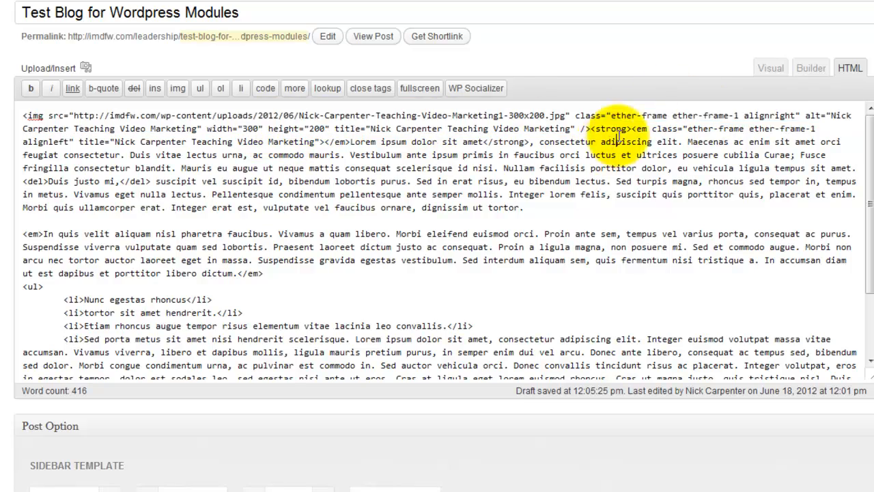
pyautogui.click(765, 81)
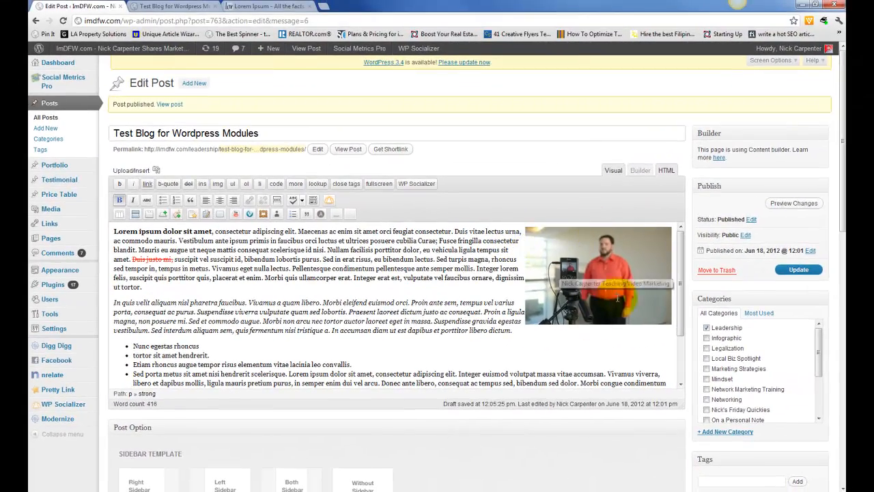
# - Update the post and reload its published page to check the photo, then return to the editor
pyautogui.click(786, 270)
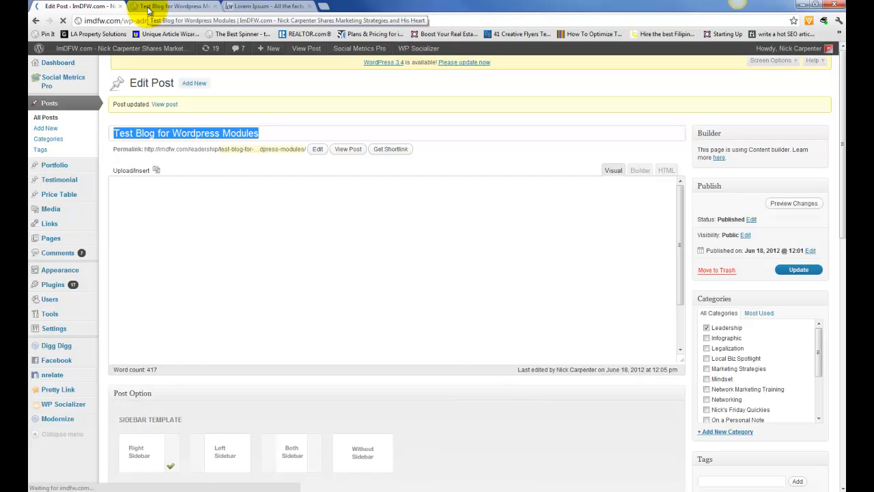
pyautogui.click(148, 8)
pyautogui.click(62, 21)
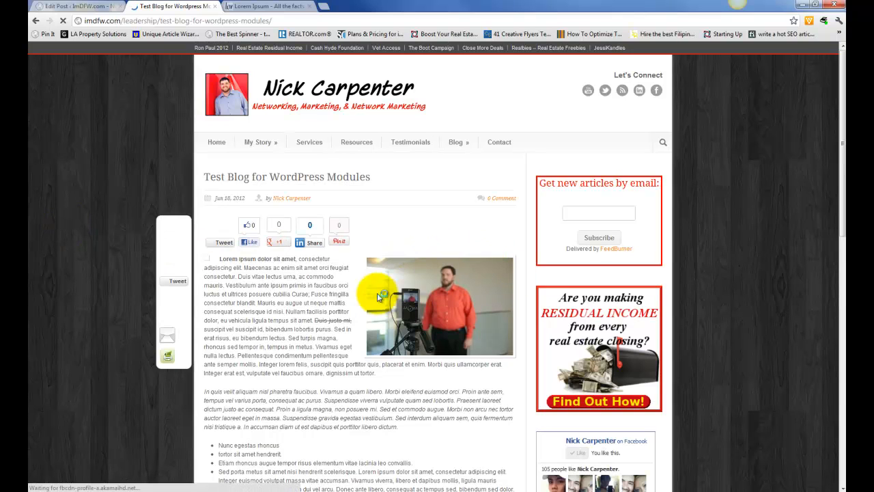
pyautogui.scroll(-1, 254, 235)
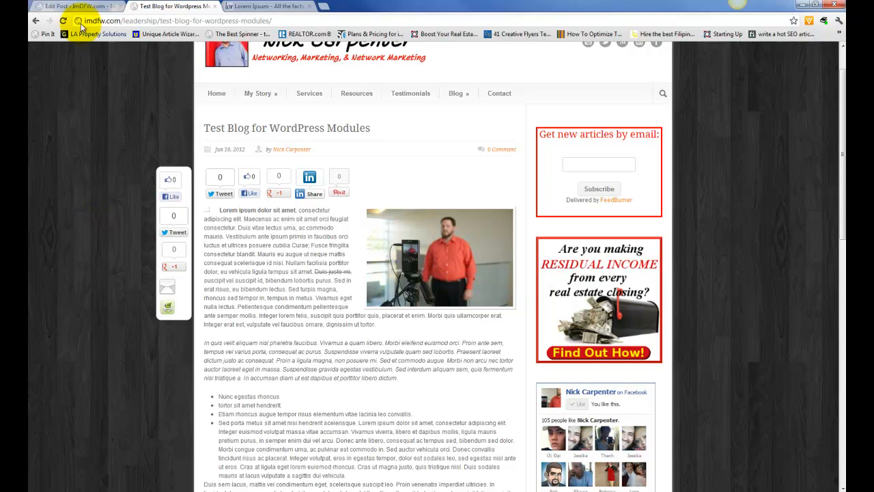
pyautogui.click(69, 8)
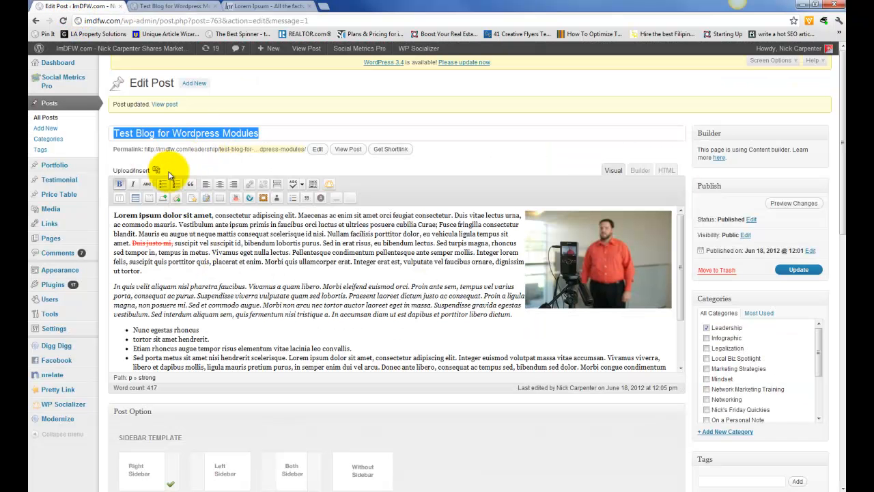
pyautogui.click(171, 172)
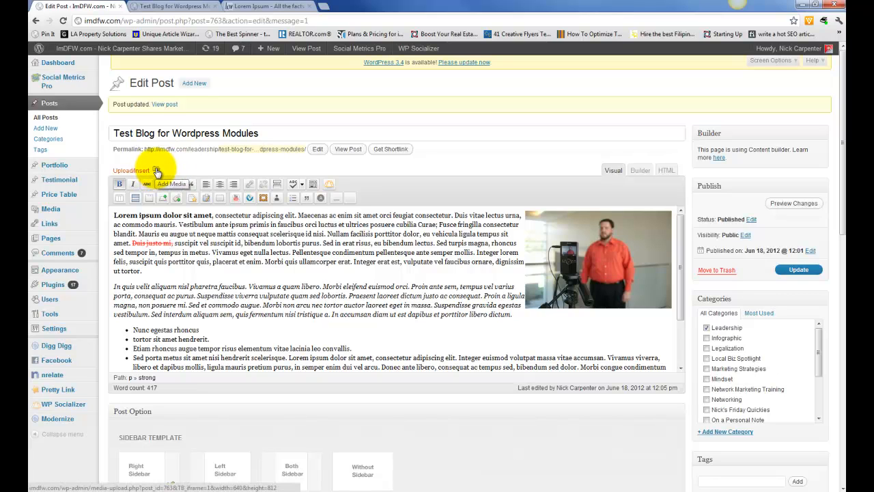